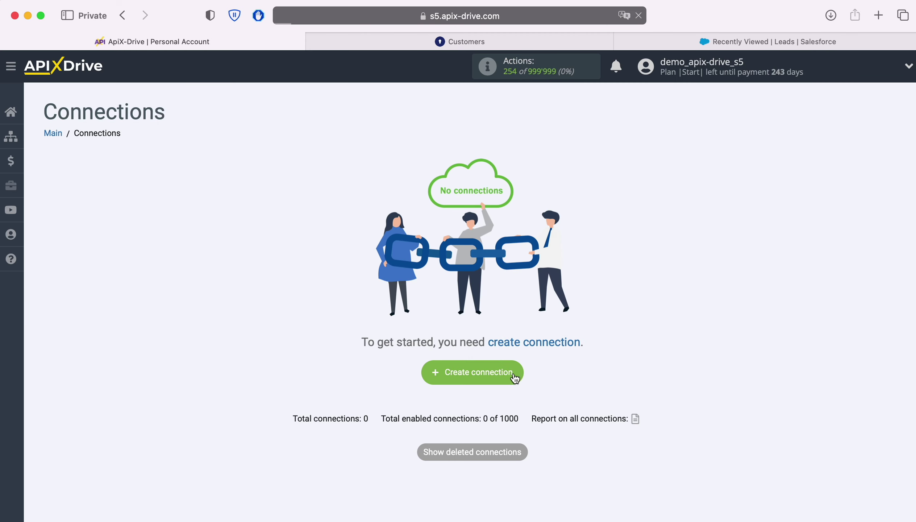
# Step: Start a new connection with KeyCRM as the data source system
pyautogui.click(515, 373)
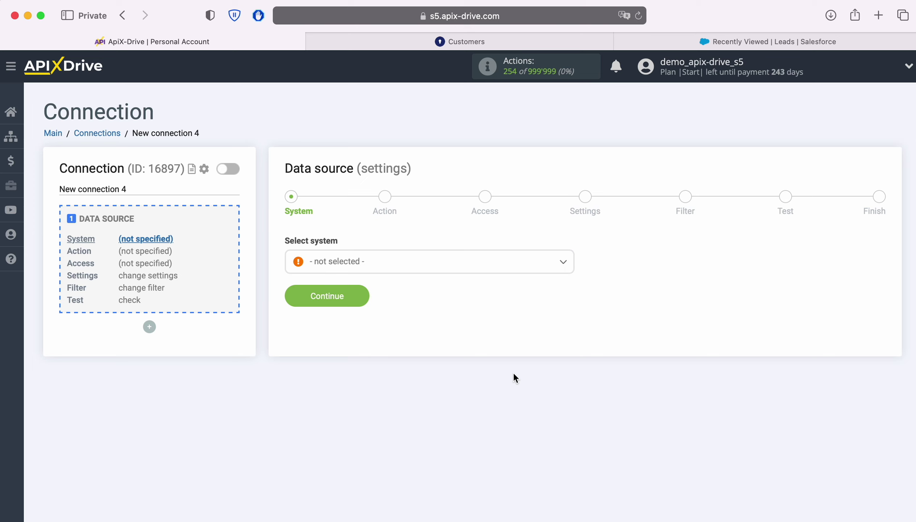
pyautogui.click(430, 266)
pyautogui.scroll(-15, 495, 383)
pyautogui.scroll(-20, 496, 383)
pyautogui.scroll(-20, 496, 383)
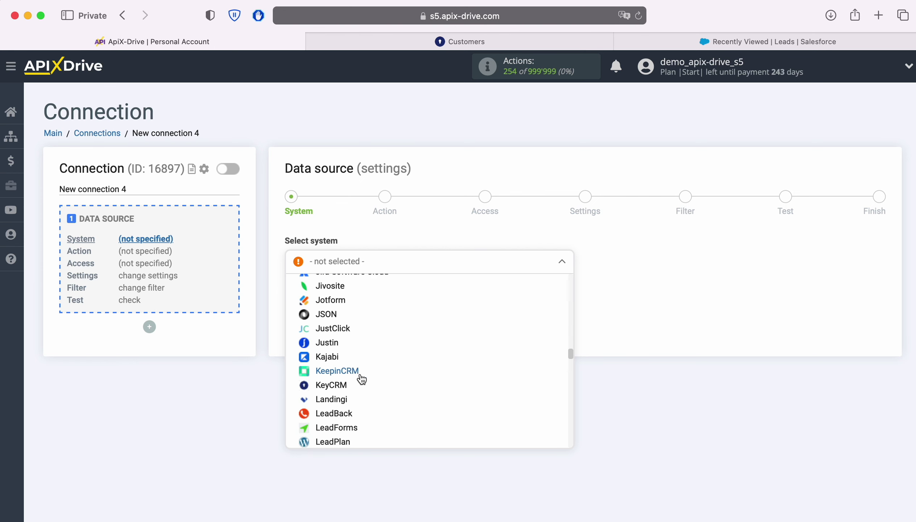
pyautogui.click(342, 386)
pyautogui.click(360, 295)
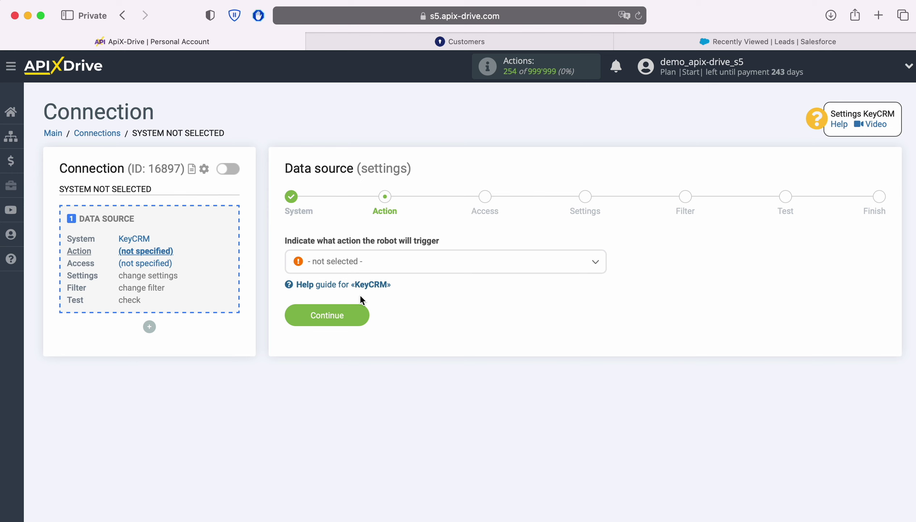
# Step: Set the source action to Get CUSTOMERS (new) and begin connecting a KeyCRM account
pyautogui.click(477, 268)
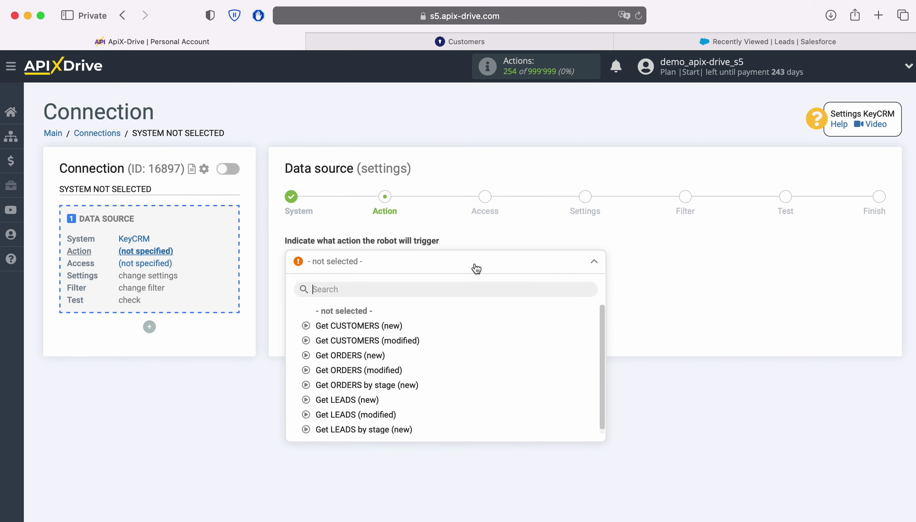
pyautogui.click(393, 323)
pyautogui.click(362, 315)
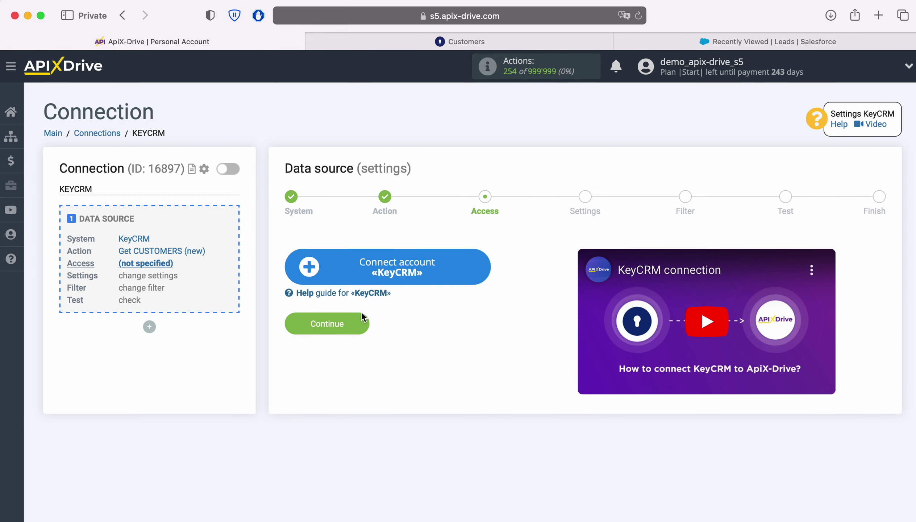
pyautogui.click(485, 262)
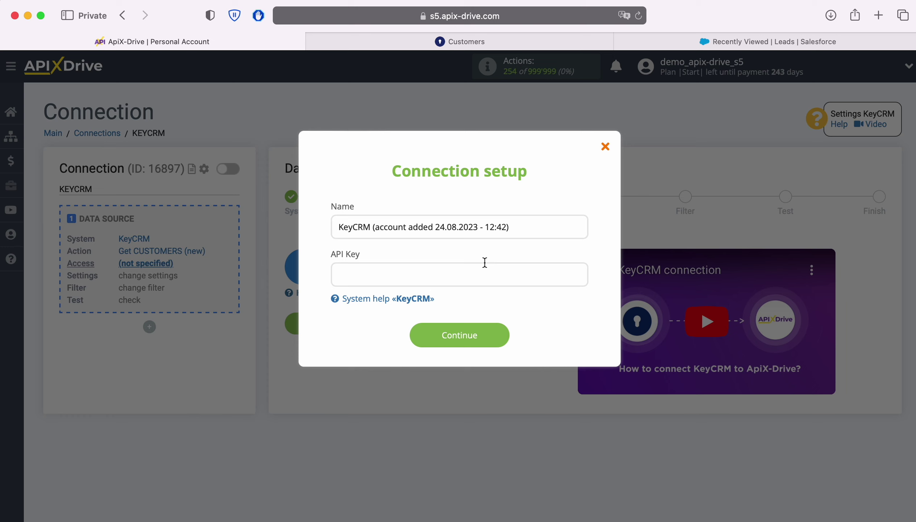
# Step: Copy the API key from KeyCRM's Settings > General page and bring it back to ApiX-Drive
pyautogui.click(437, 40)
pyautogui.click(25, 429)
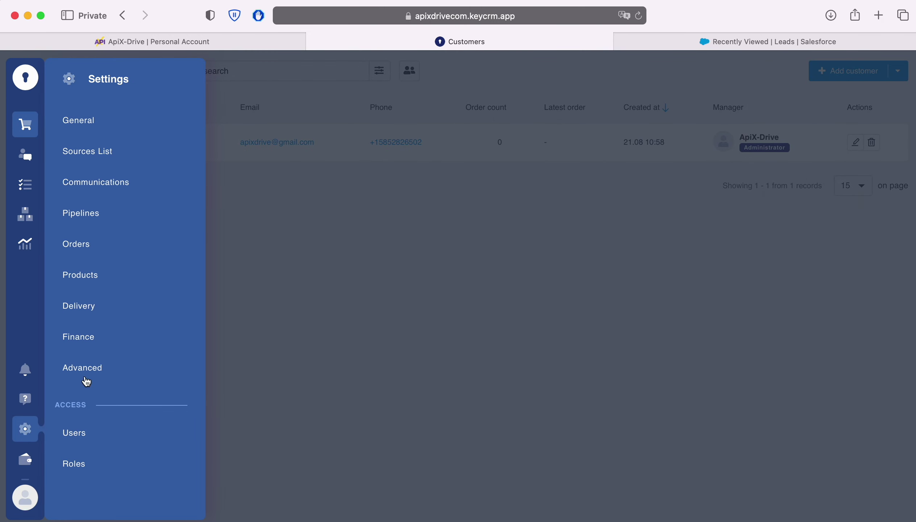
pyautogui.click(99, 119)
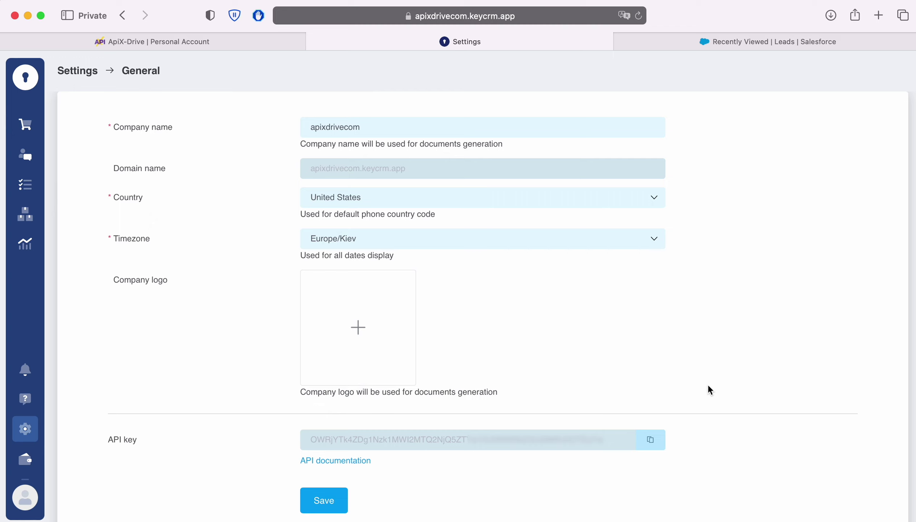
pyautogui.click(653, 441)
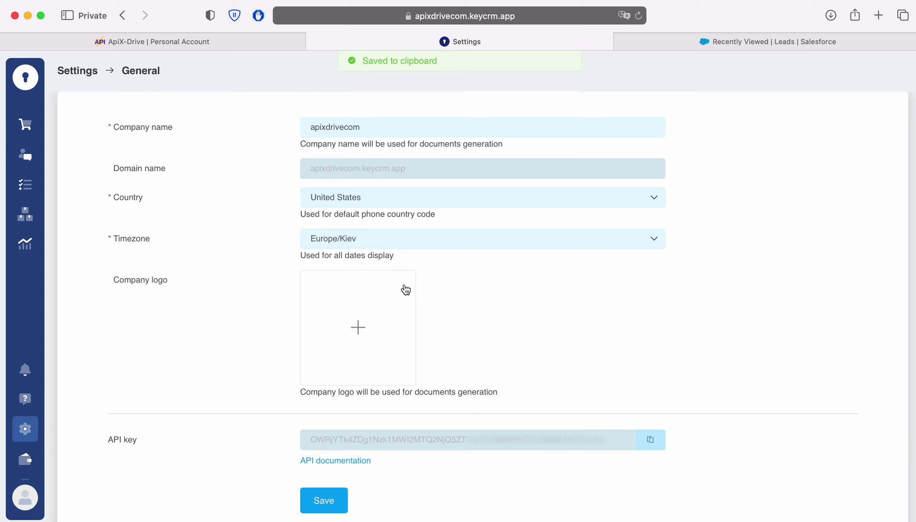
pyautogui.click(185, 44)
pyautogui.rightClick(381, 275)
# Step: Paste the API key, save the KeyCRM account, and select it as the source login
pyautogui.click(402, 311)
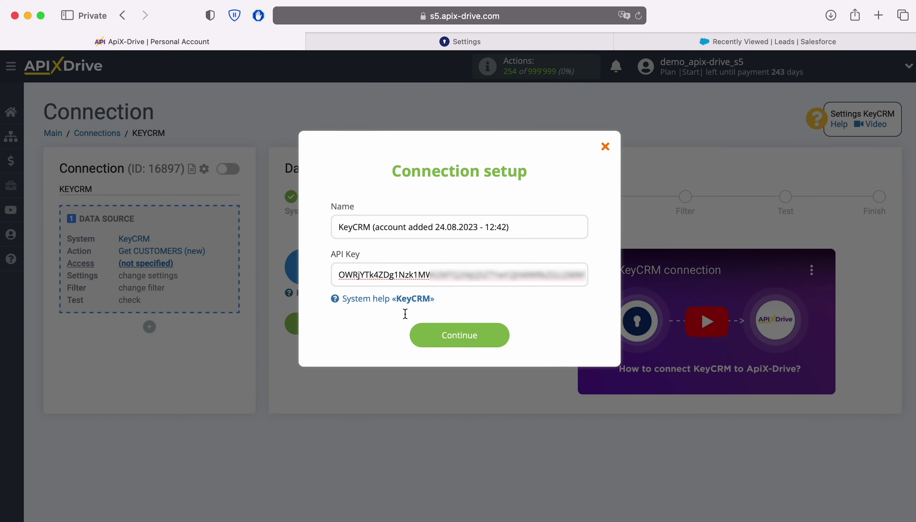
pyautogui.click(498, 334)
pyautogui.click(493, 292)
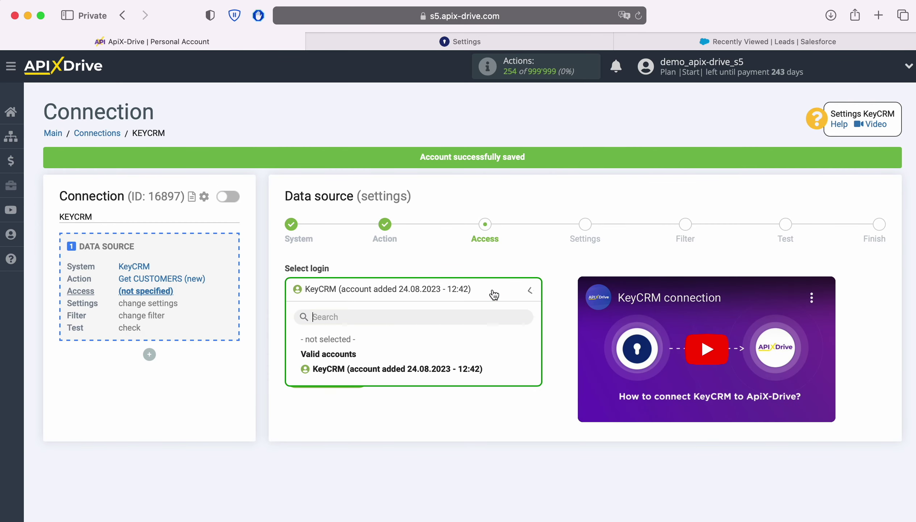
pyautogui.click(480, 370)
pyautogui.click(356, 378)
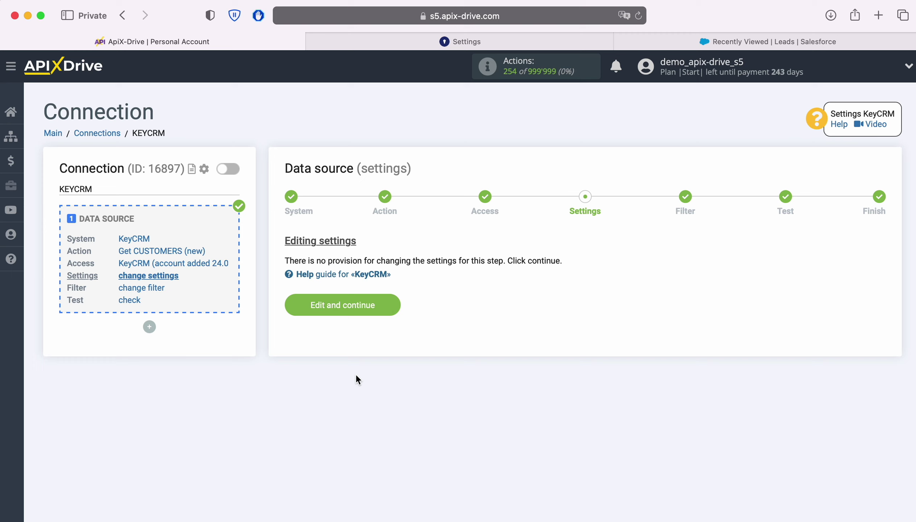
# Step: Skip filtering, review the sample KeyCRM customer data, and finish the source setup
pyautogui.click(394, 308)
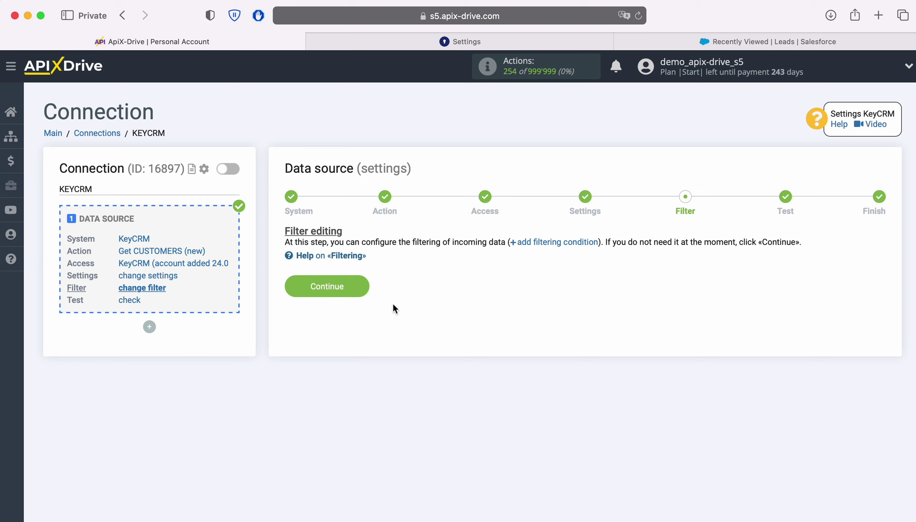
pyautogui.click(367, 293)
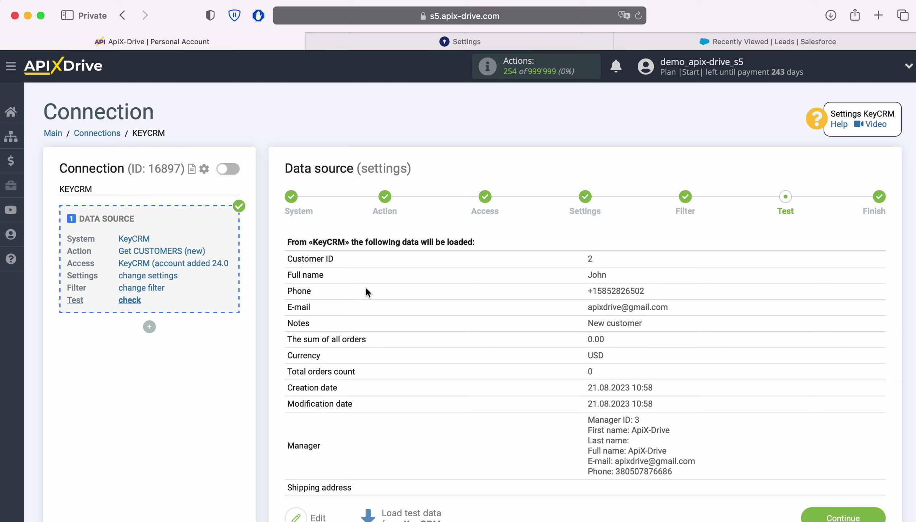
pyautogui.scroll(-2, 836, 347)
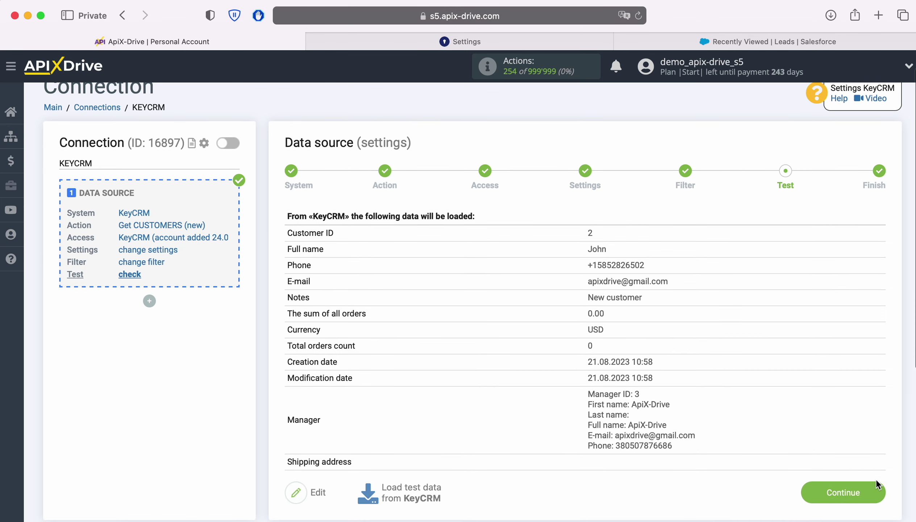
pyautogui.click(879, 489)
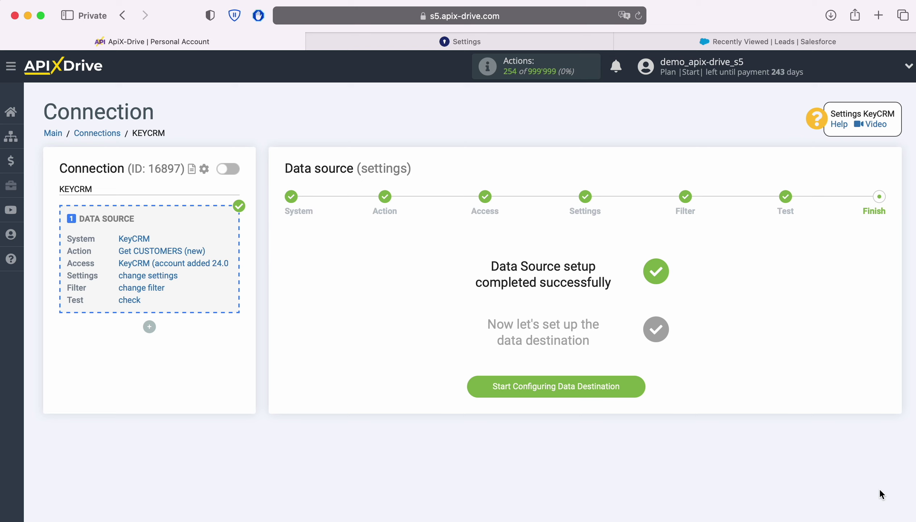
# Step: Choose Salesforce CRM as the data destination system
pyautogui.click(636, 385)
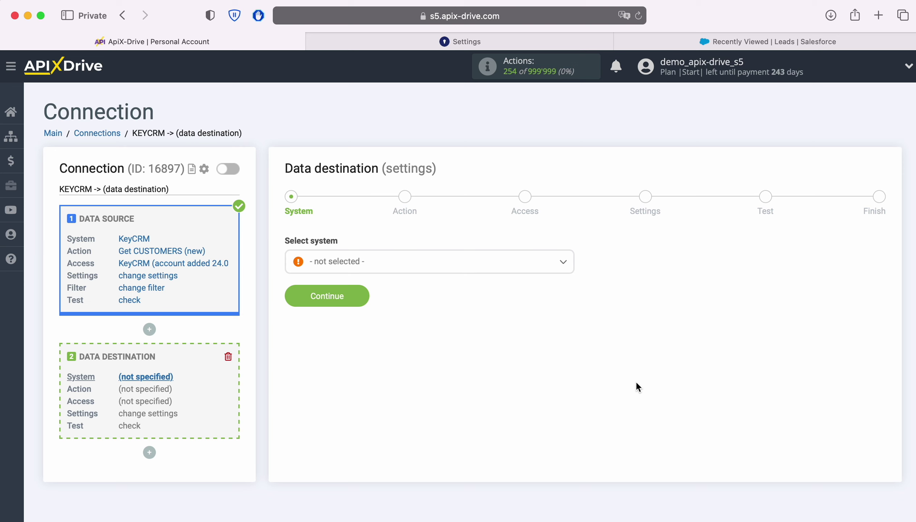
pyautogui.click(402, 263)
pyautogui.scroll(-3, 497, 372)
pyautogui.scroll(-15, 497, 373)
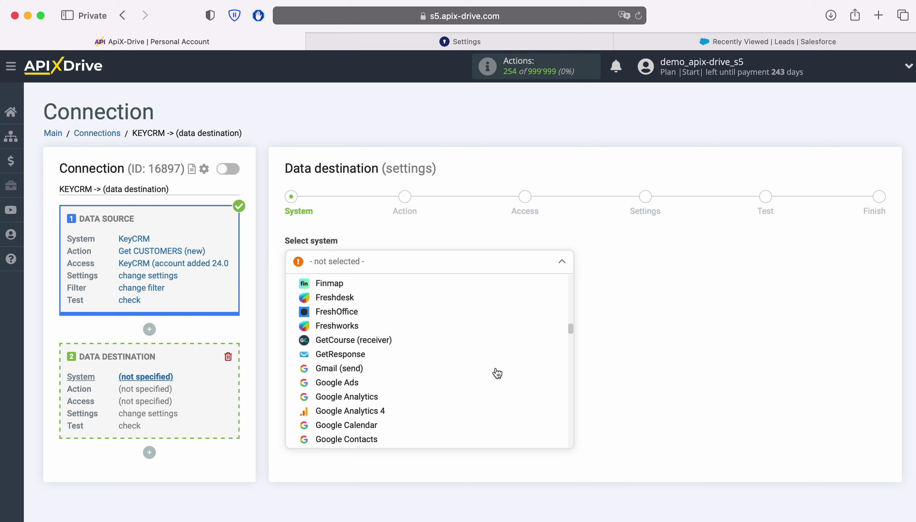
pyautogui.scroll(-20, 497, 374)
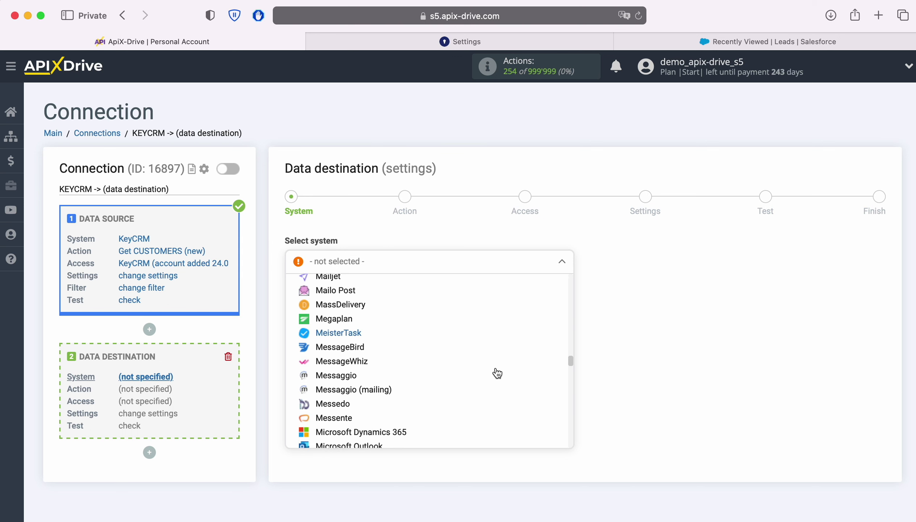
pyautogui.scroll(-20, 497, 373)
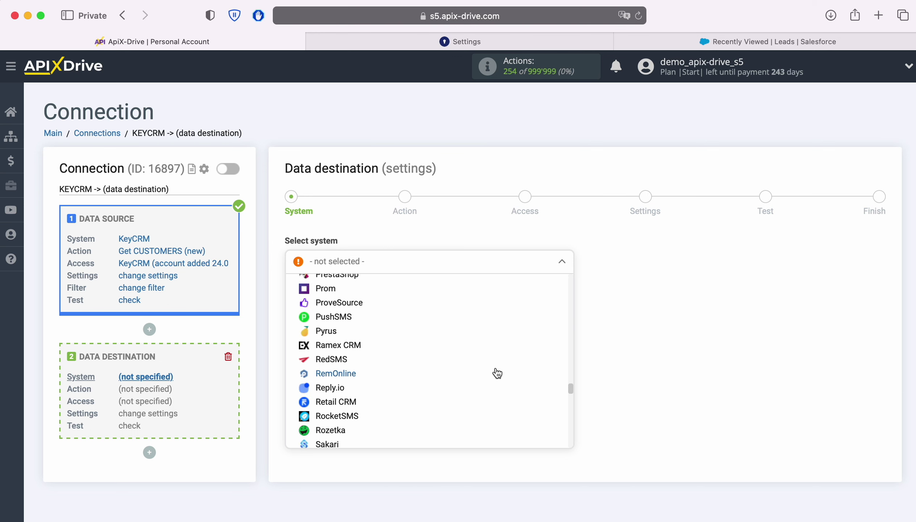
pyautogui.scroll(-5, 497, 373)
pyautogui.click(362, 335)
pyautogui.click(355, 296)
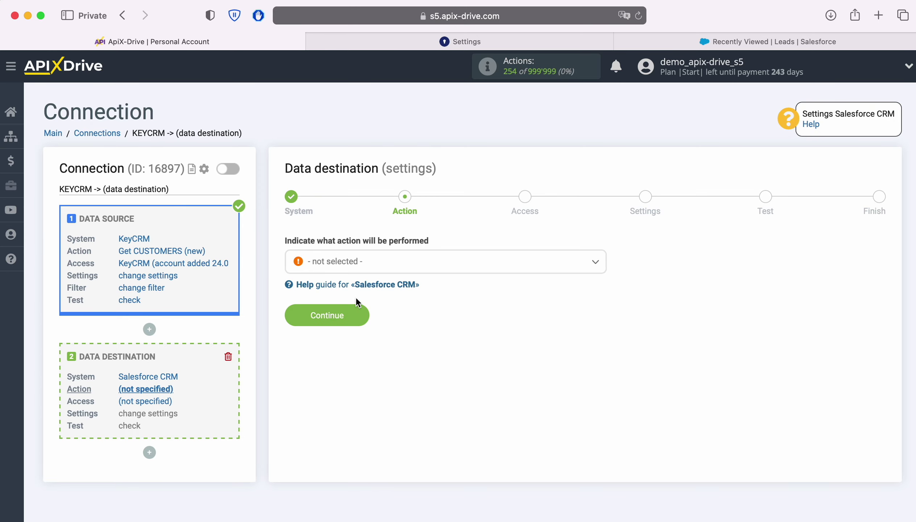
# Step: Set the destination action to Create LEAD and continue to account access
pyautogui.click(501, 267)
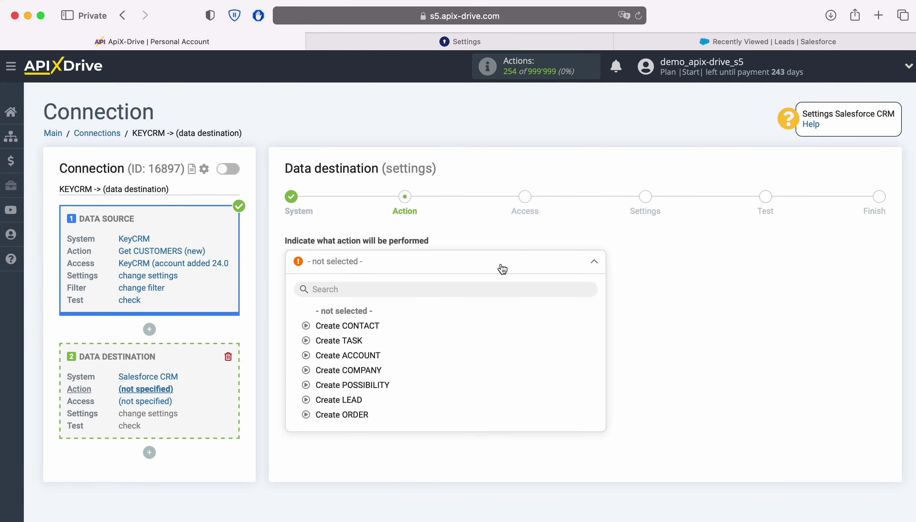
pyautogui.click(351, 400)
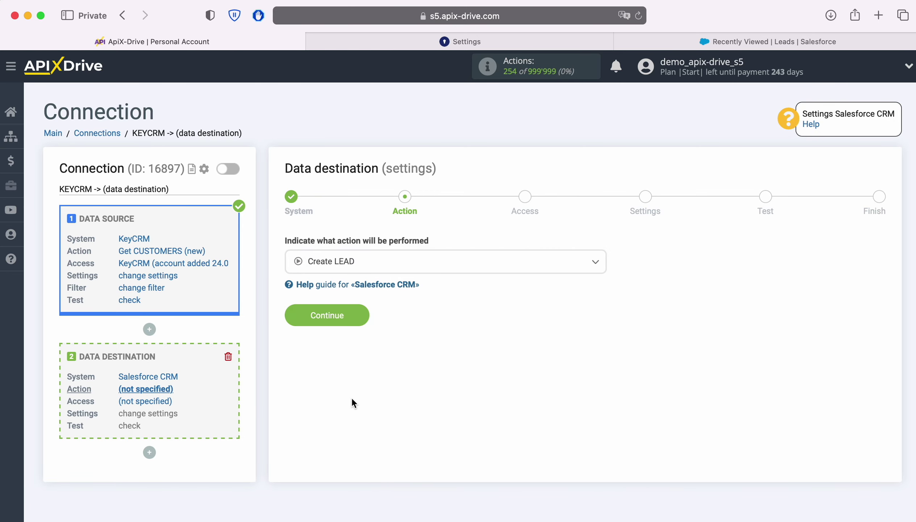
pyautogui.click(361, 316)
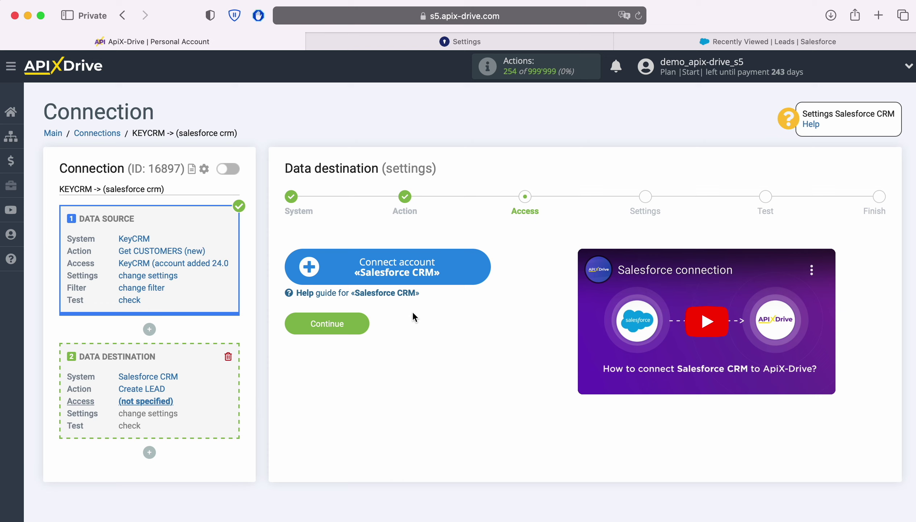
# Step: Log in to Salesforce with the account username and password to connect it
pyautogui.click(479, 267)
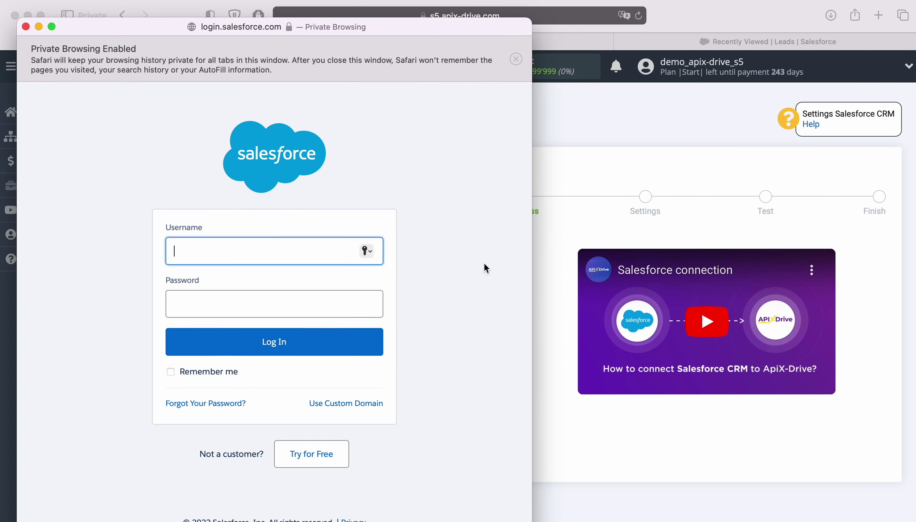
pyautogui.rightClick(229, 247)
pyautogui.click(254, 283)
pyautogui.click(240, 306)
pyautogui.write('••••••••••••••')
pyautogui.click(312, 348)
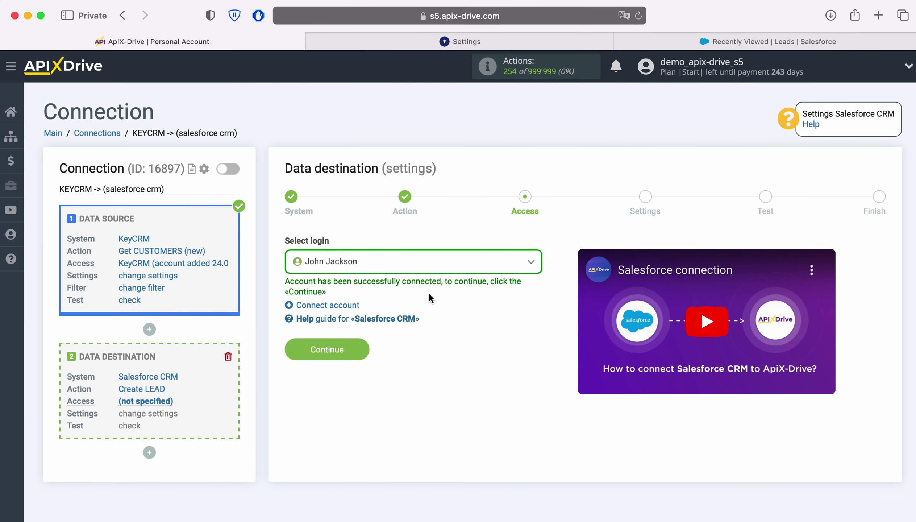
pyautogui.click(444, 264)
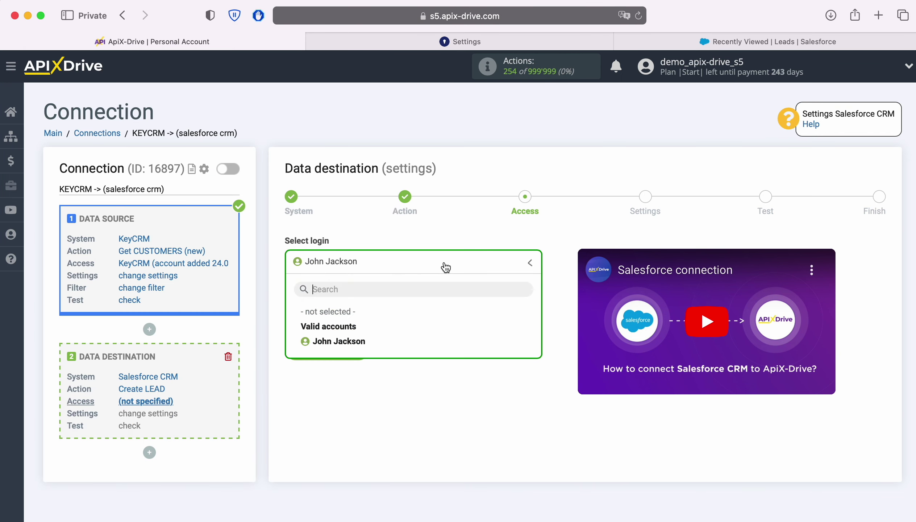
# Step: Select the connected Salesforce account as the destination login and continue to lead settings
pyautogui.click(359, 341)
pyautogui.click(360, 344)
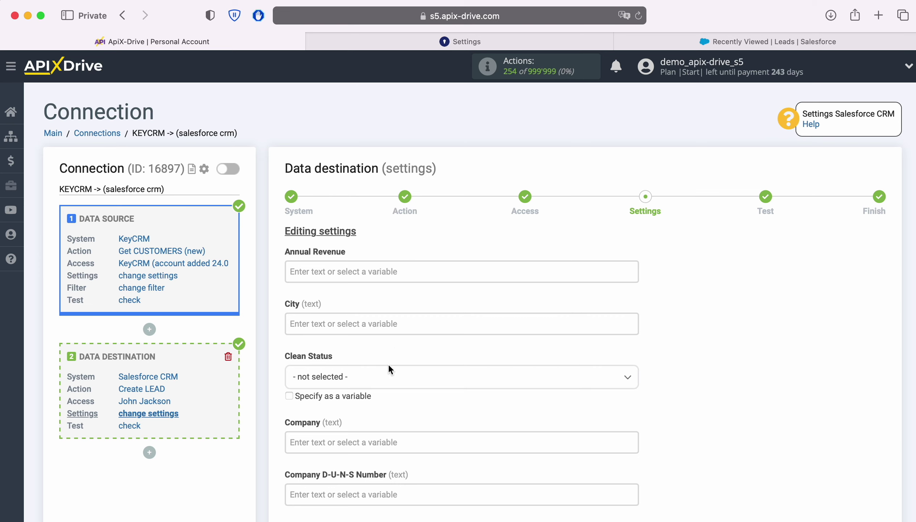
# Step: Set Clean Status to In Sync and fill Company with the KeyCRM currency value
pyautogui.click(388, 376)
pyautogui.click(307, 440)
pyautogui.scroll(-3, 703, 358)
pyautogui.click(446, 369)
pyautogui.scroll(-6, 446, 369)
pyautogui.scroll(-2, 614, 311)
pyautogui.click(377, 351)
# Step: Map Email to KeyCRM E-mail, First Name to Full name, and type 'Last Name' into Last Name
pyautogui.scroll(-5, 404, 342)
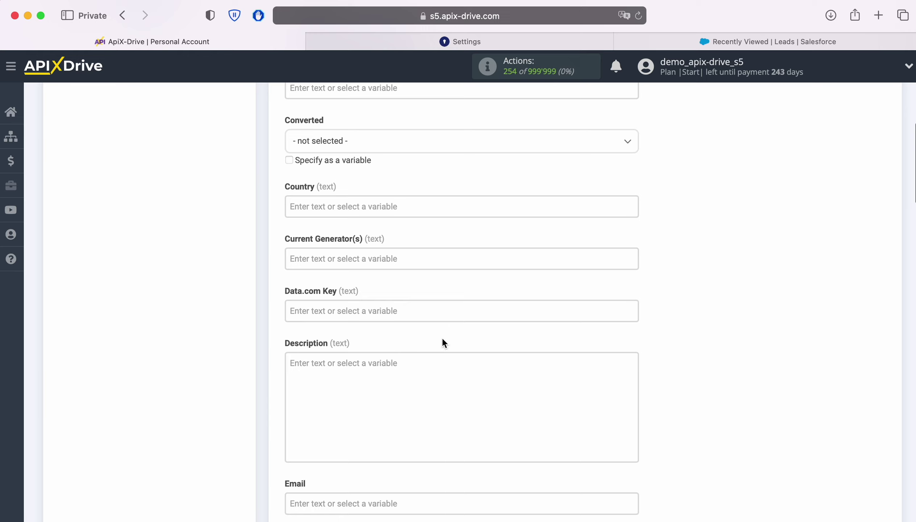
pyautogui.scroll(-3, 443, 342)
pyautogui.click(397, 324)
pyautogui.scroll(-2, 555, 318)
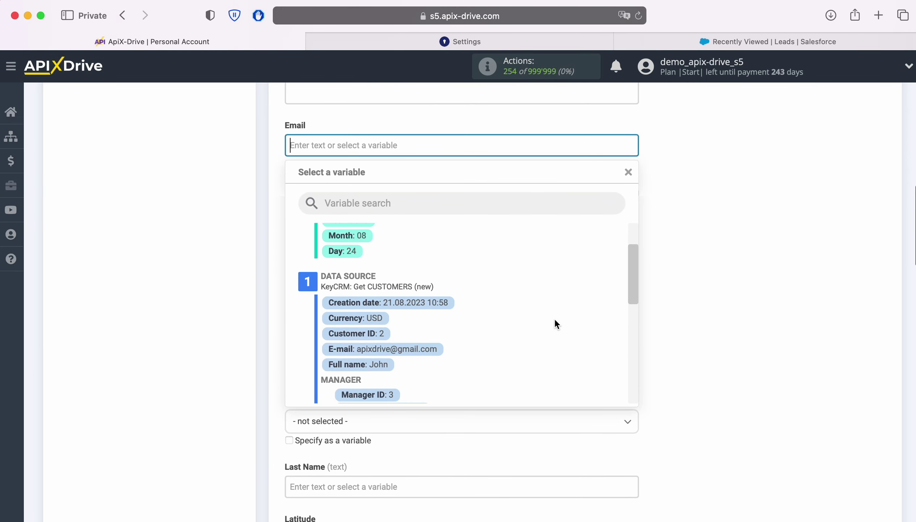
pyautogui.click(419, 350)
pyautogui.scroll(-1, 421, 354)
pyautogui.scroll(-1, 387, 288)
pyautogui.click(381, 253)
pyautogui.scroll(-1, 509, 316)
pyautogui.scroll(-2, 545, 315)
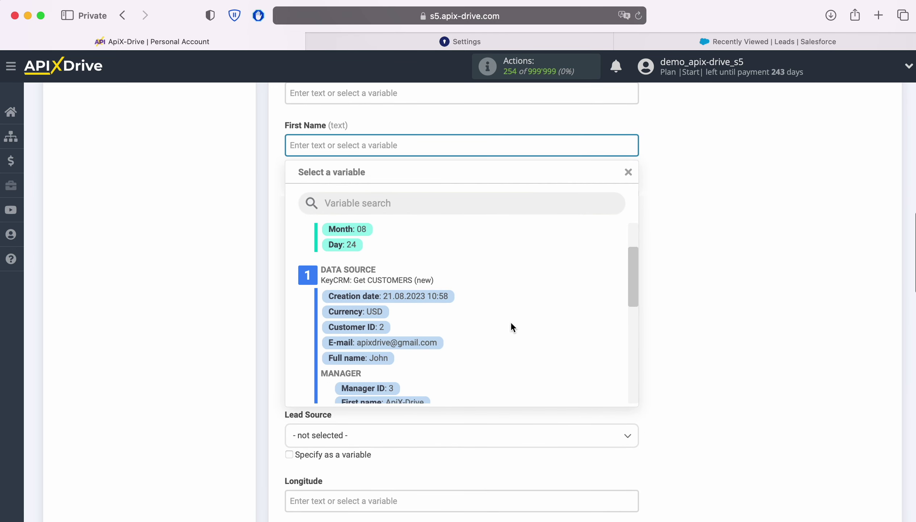
pyautogui.click(380, 357)
pyautogui.scroll(-1, 396, 351)
pyautogui.click(371, 287)
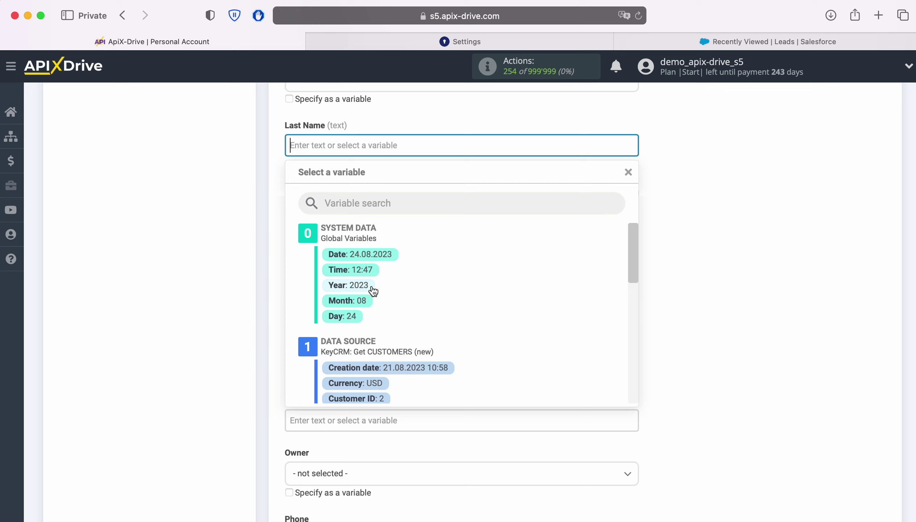
pyautogui.write('Last ')
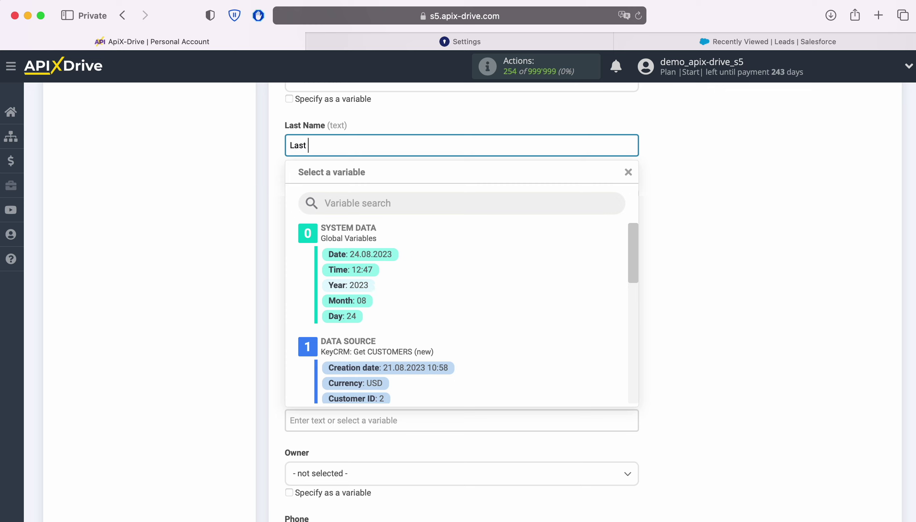
pyautogui.write('Name')
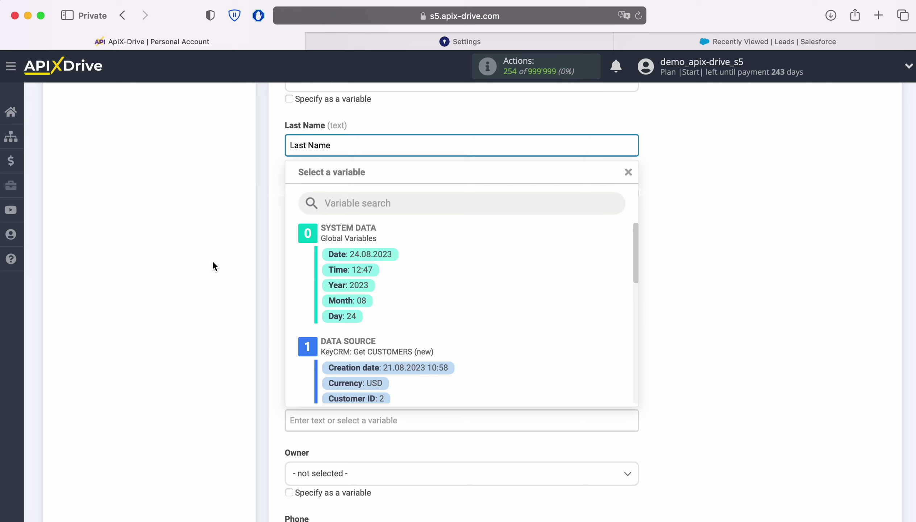
pyautogui.click(214, 262)
# Step: Set Lead Source to Web and map Mobile Phone to the KeyCRM phone
pyautogui.scroll(-2, 451, 262)
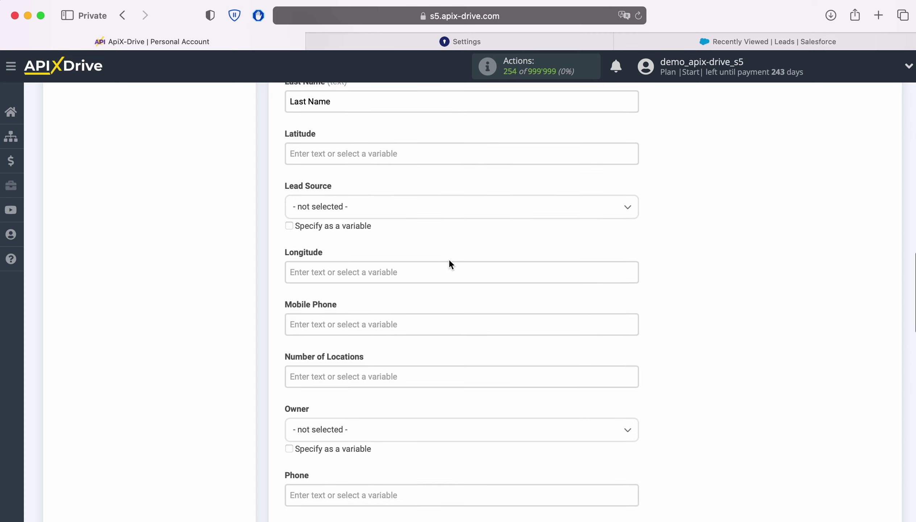
pyautogui.click(386, 213)
pyautogui.click(312, 272)
pyautogui.scroll(-3, 462, 260)
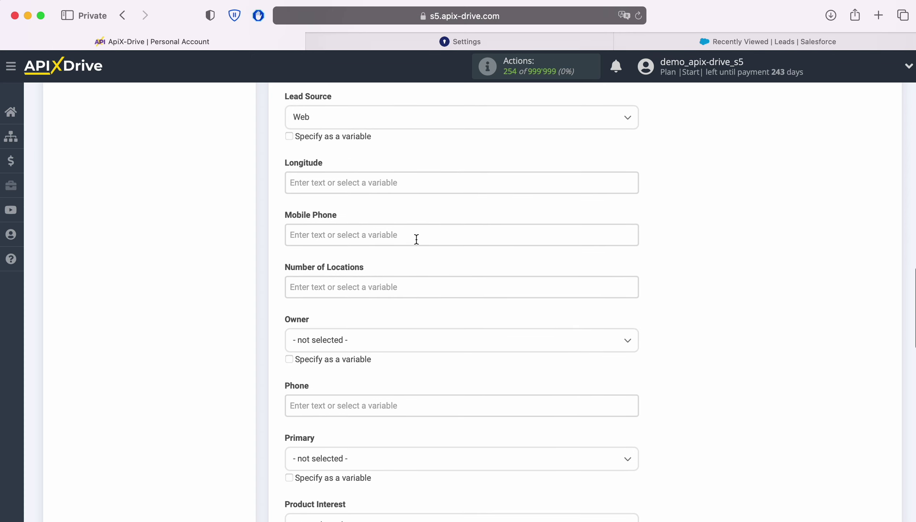
pyautogui.click(416, 239)
pyautogui.scroll(-3, 416, 240)
pyautogui.scroll(-5, 560, 300)
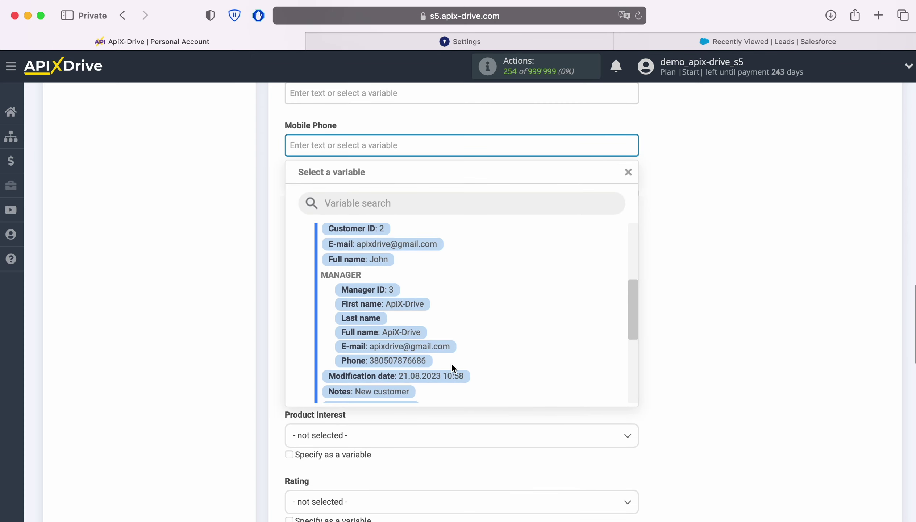
pyautogui.scroll(-2, 451, 363)
pyautogui.click(404, 361)
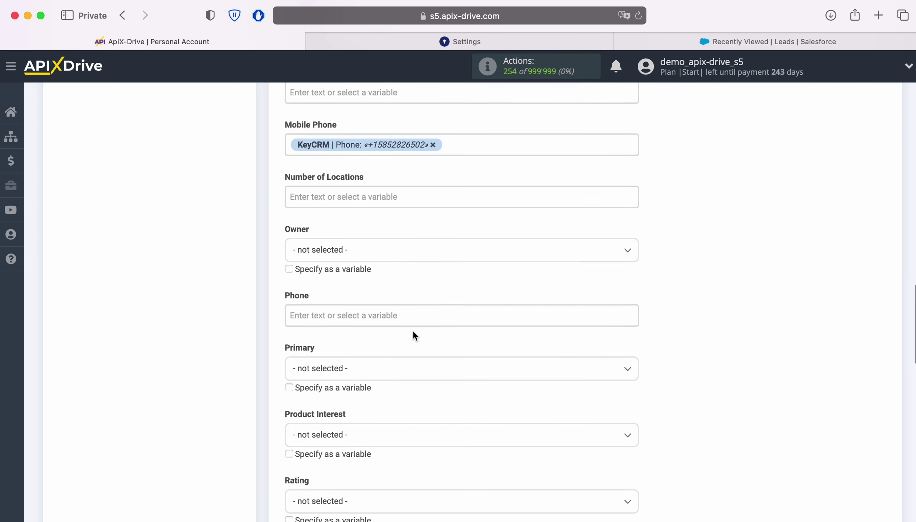
# Step: Map Phone to the KeyCRM phone and set Status to Open - Not Contacted
pyautogui.scroll(-2, 413, 327)
pyautogui.click(395, 259)
pyautogui.scroll(-3, 448, 329)
pyautogui.scroll(-5, 509, 356)
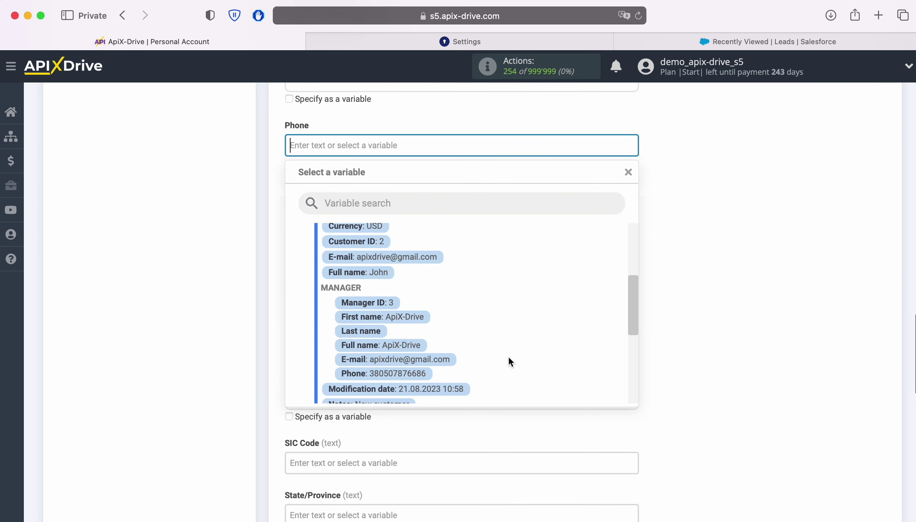
pyautogui.scroll(-2, 508, 356)
pyautogui.click(368, 377)
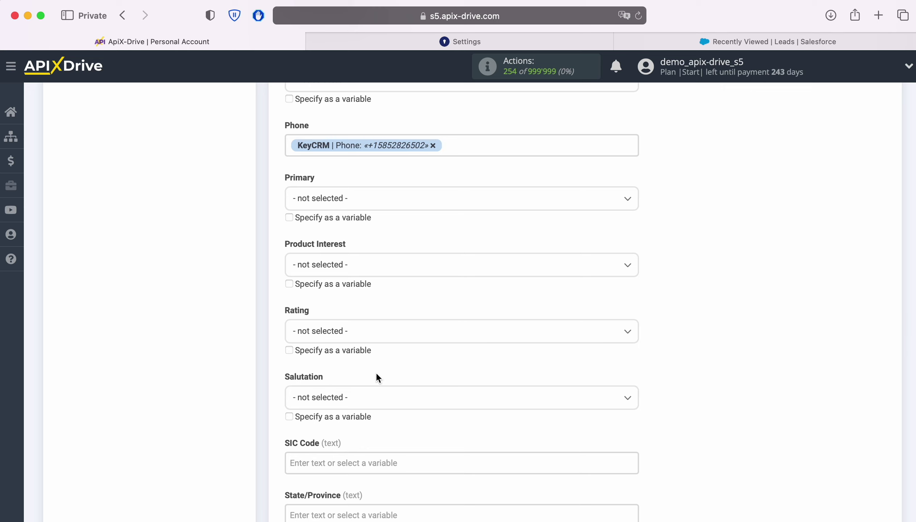
pyautogui.scroll(-5, 378, 377)
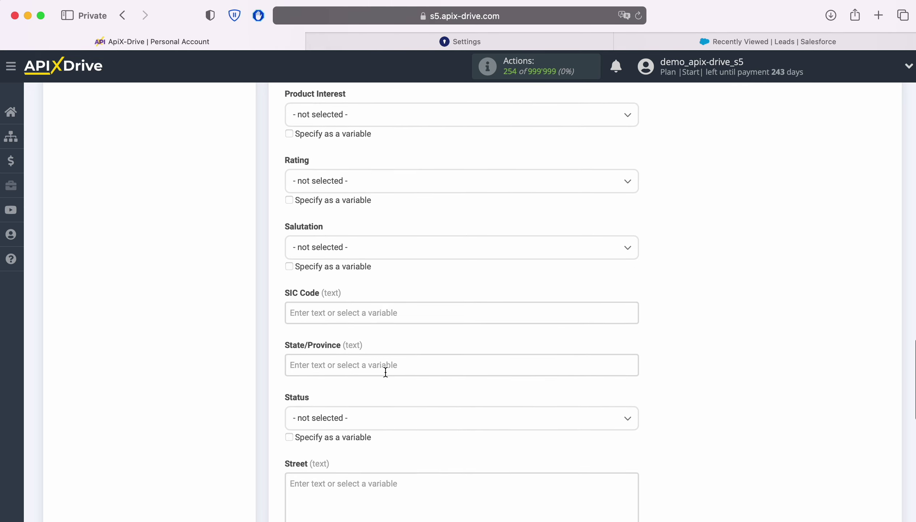
pyautogui.scroll(-4, 385, 372)
pyautogui.click(352, 312)
pyautogui.click(357, 369)
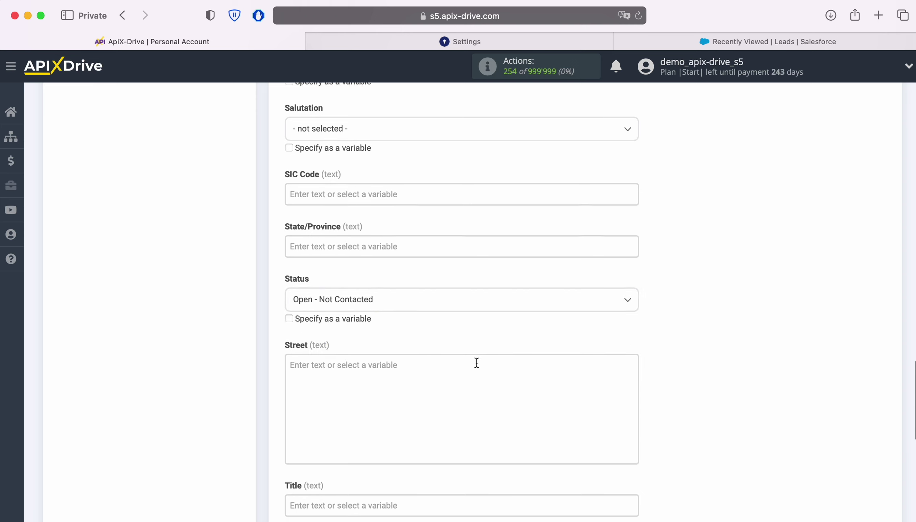
pyautogui.scroll(-7, 477, 362)
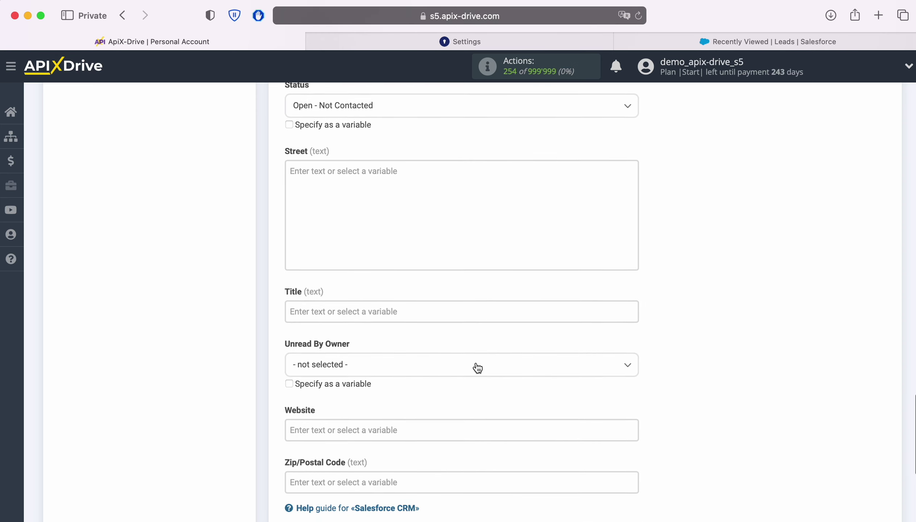
# Step: Set the lead Title to 'New Customers from KeyCRM' plus Full name, then save the mapping
pyautogui.click(373, 311)
pyautogui.write('New Cu')
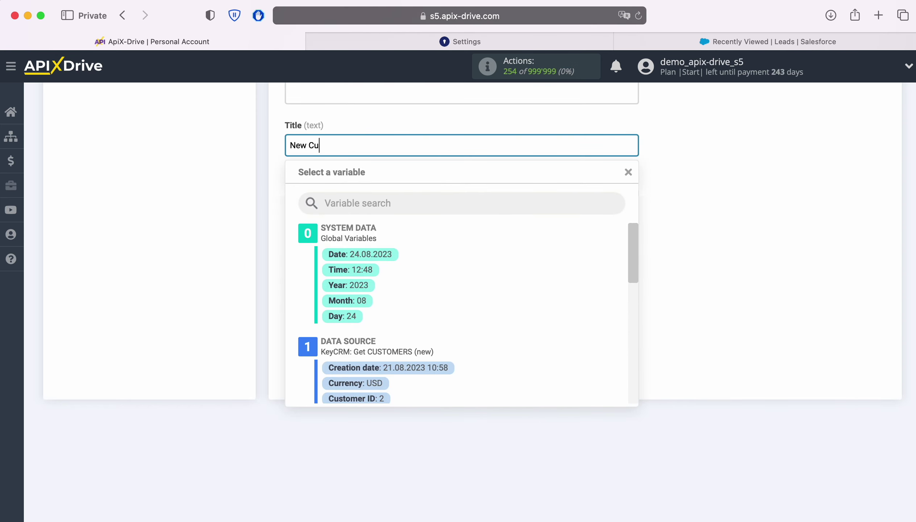
pyautogui.write('stomers from KeyCRM')
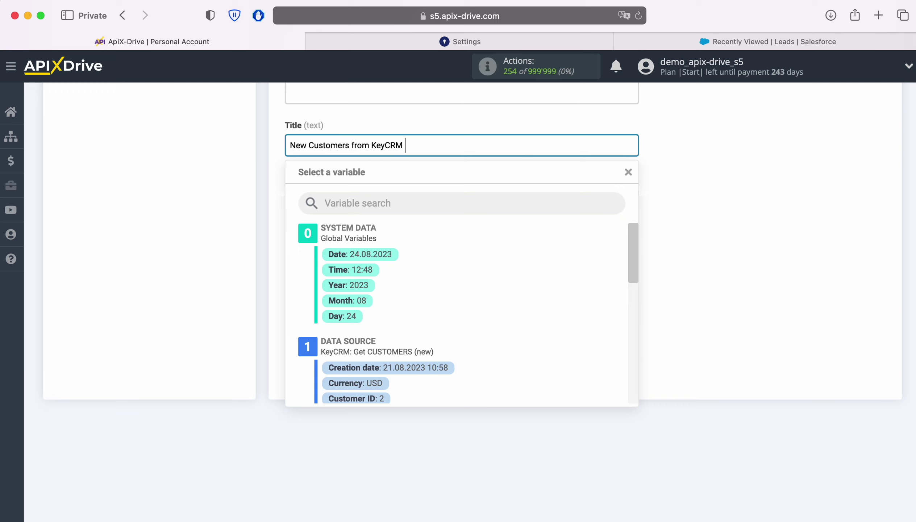
pyautogui.scroll(-3, 537, 345)
pyautogui.click(370, 378)
pyautogui.click(386, 372)
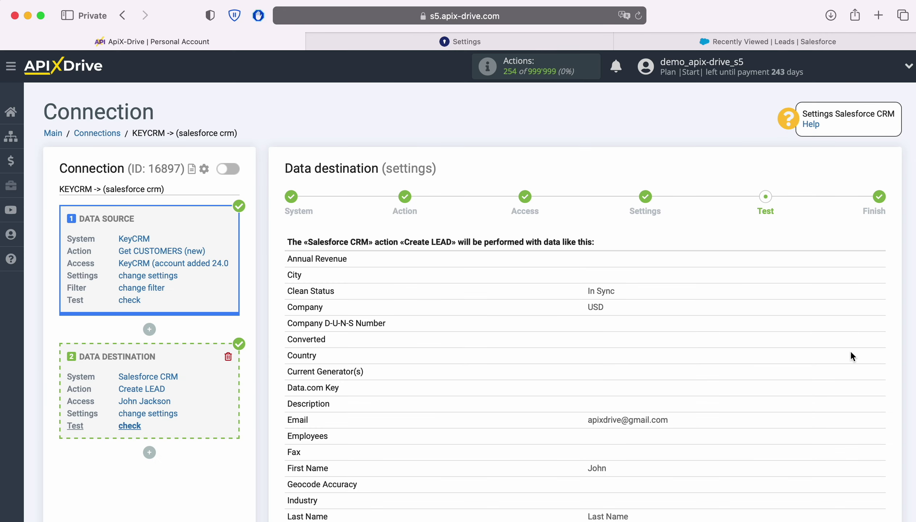
# Step: Send the test lead data to Salesforce CRM, then bring up the Salesforce Leads list
pyautogui.scroll(-5, 863, 352)
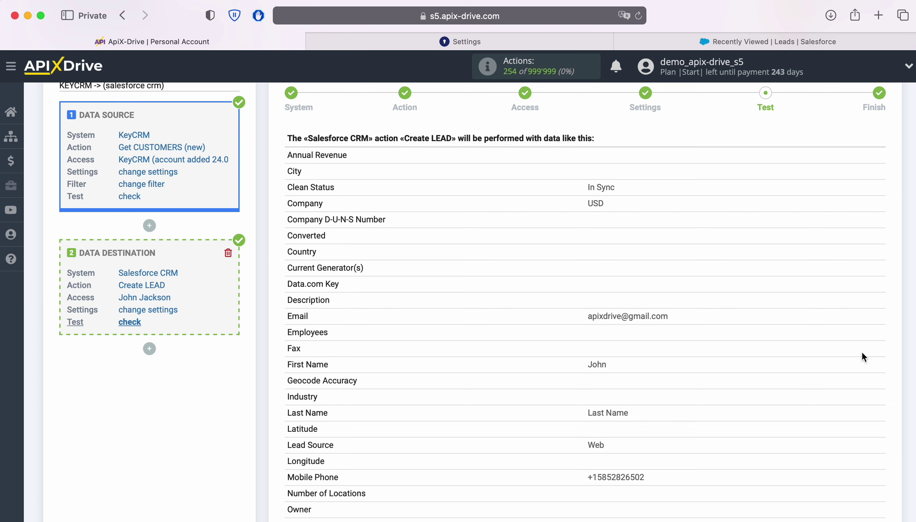
pyautogui.scroll(-5, 862, 352)
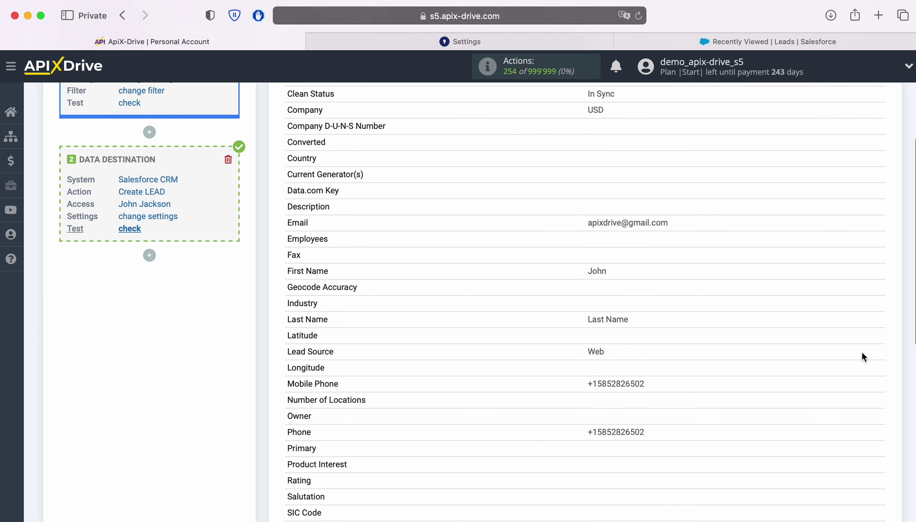
pyautogui.scroll(-6, 862, 352)
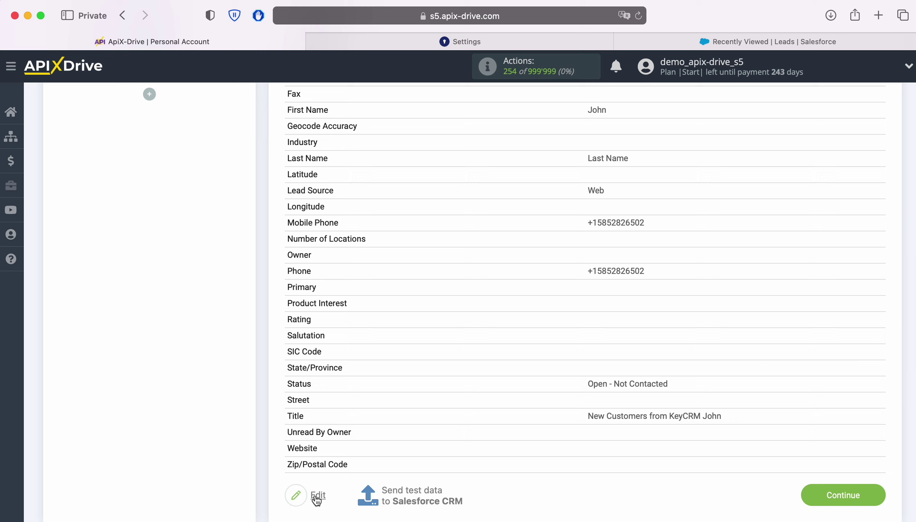
pyautogui.click(390, 492)
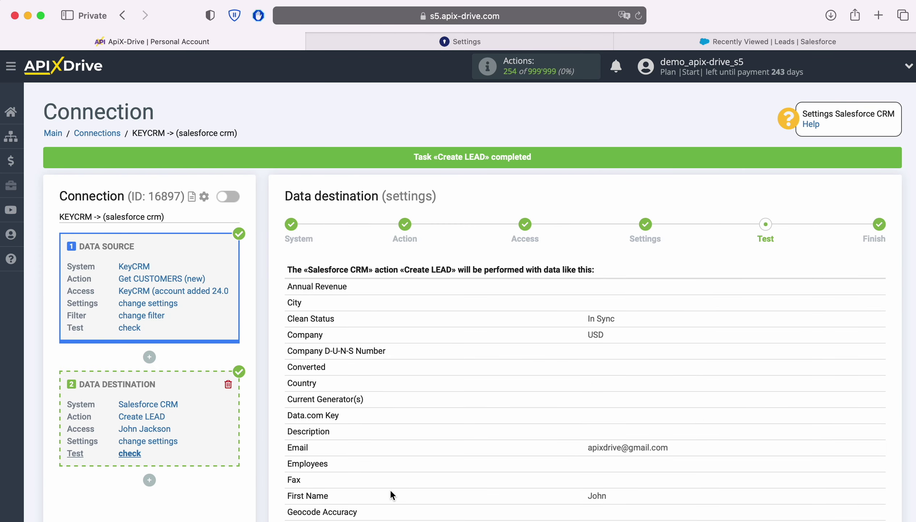
pyautogui.click(647, 42)
# Step: Refresh the Leads list, check the new test lead's Details fields, and go back to ApiX-Drive
pyautogui.click(638, 16)
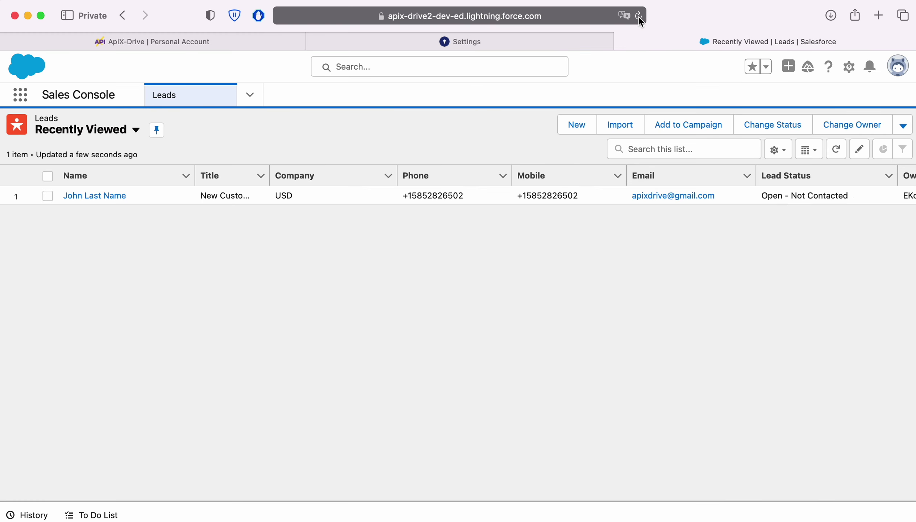
pyautogui.click(96, 198)
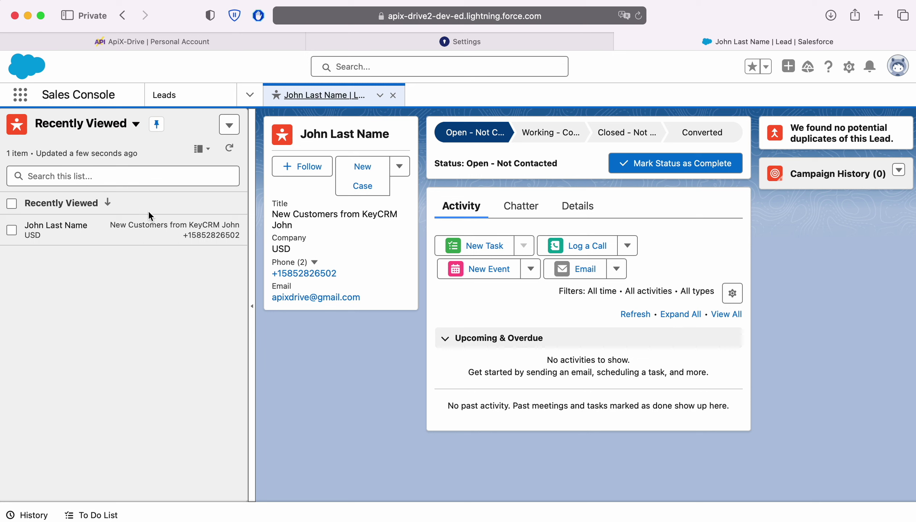
pyautogui.click(570, 212)
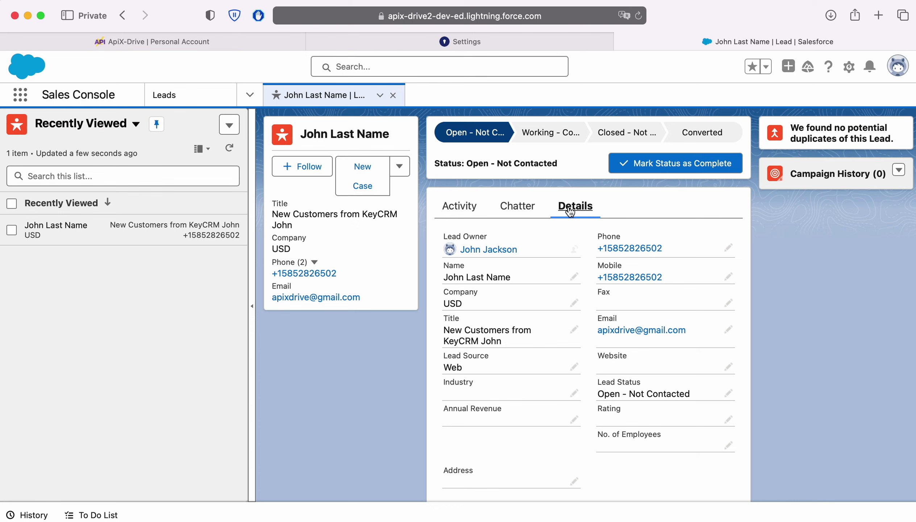
pyautogui.click(163, 43)
# Step: Continue from the bottom of the destination test page to finish the Data Destination setup
pyautogui.scroll(-5, 813, 293)
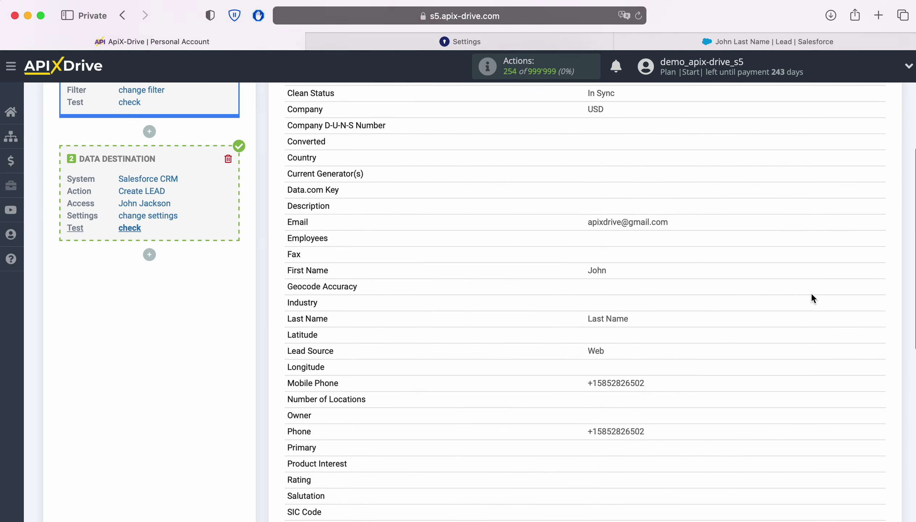
pyautogui.scroll(-6, 811, 292)
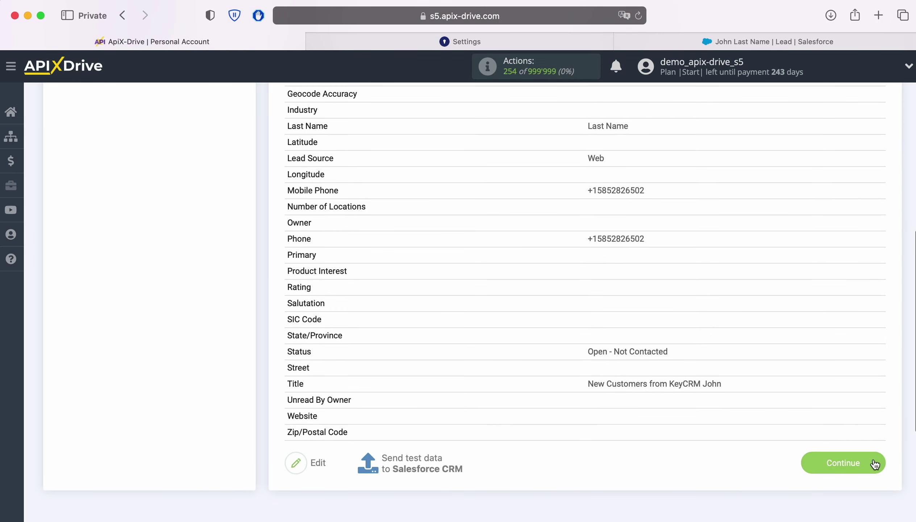
pyautogui.click(875, 465)
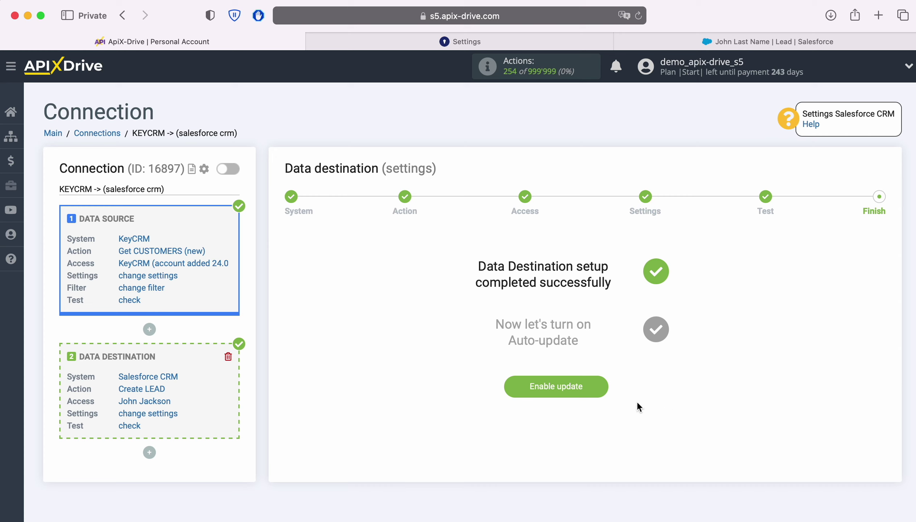
# Step: Enable update, then set the connection's Update interval to 5 minutes in its settings
pyautogui.click(602, 387)
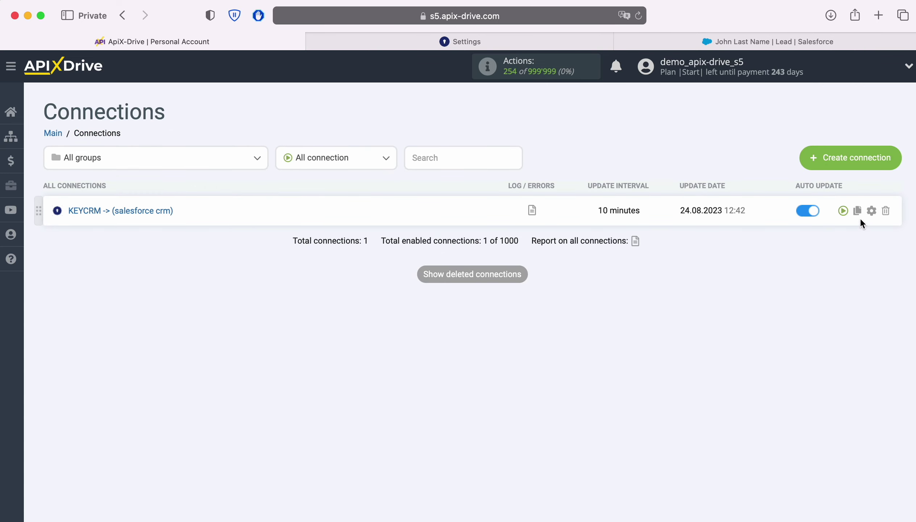
pyautogui.click(871, 213)
pyautogui.click(498, 304)
pyautogui.click(468, 284)
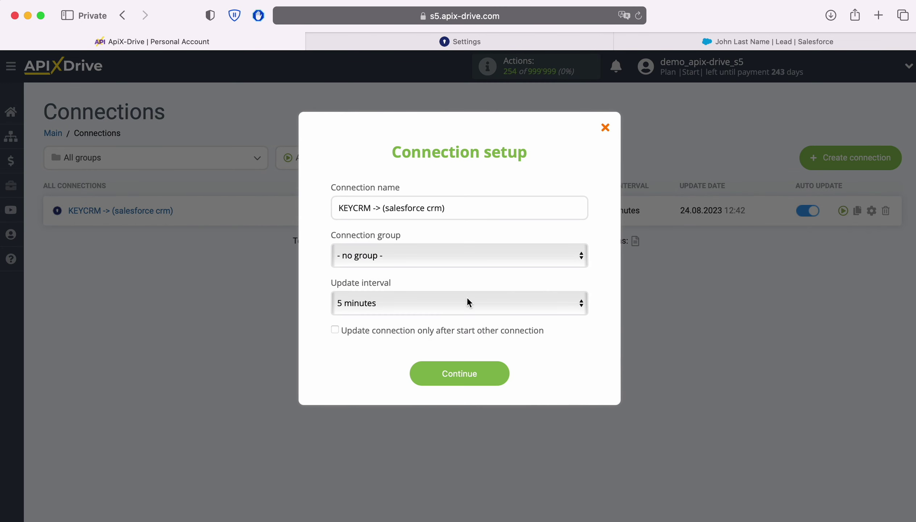
pyautogui.click(503, 374)
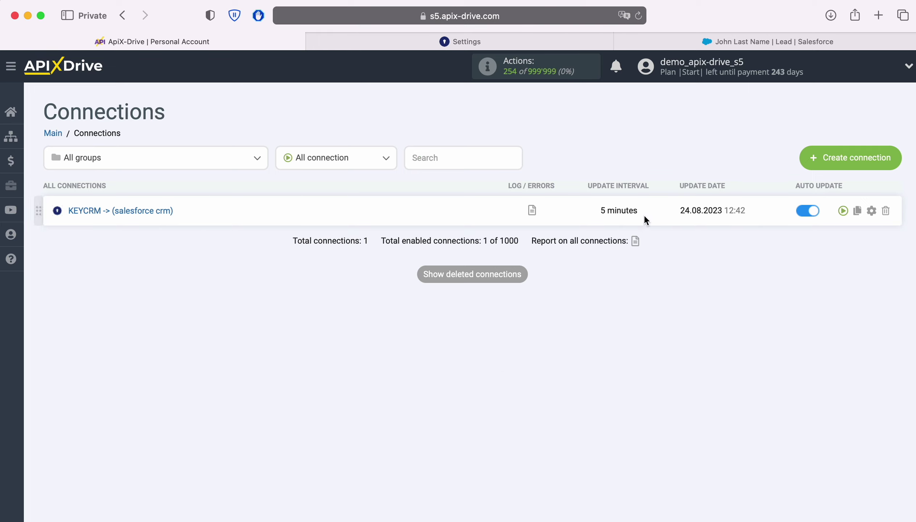